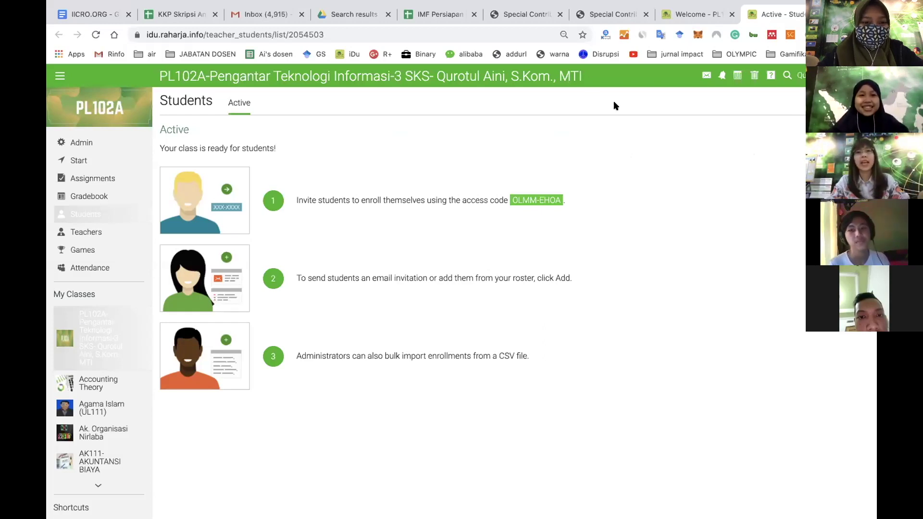
Reload the PL102A class's student list and look through the enrolled students
left_click(409, 33)
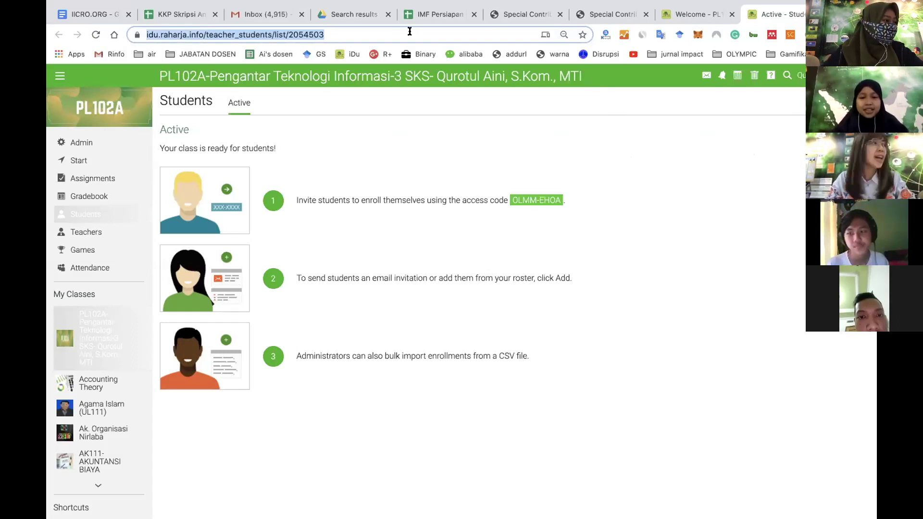
key("Return")
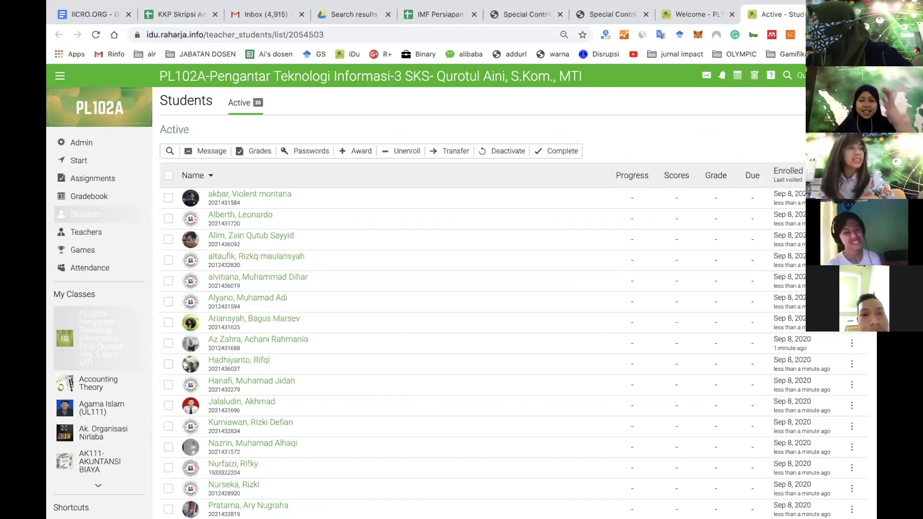
scroll(514, 355, "down", 6)
scroll(512, 358, "up", 8)
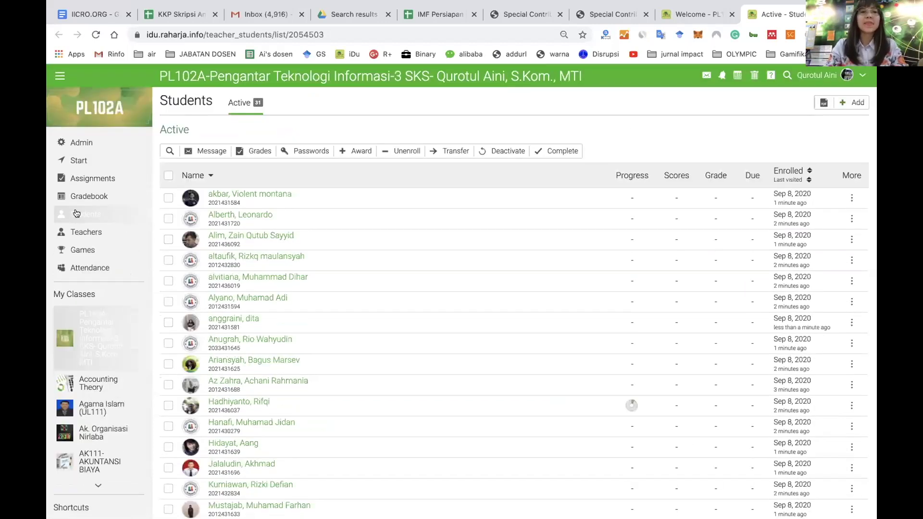
Open the class's assignment list and look through all its assignments from the first to the last
left_click(91, 181)
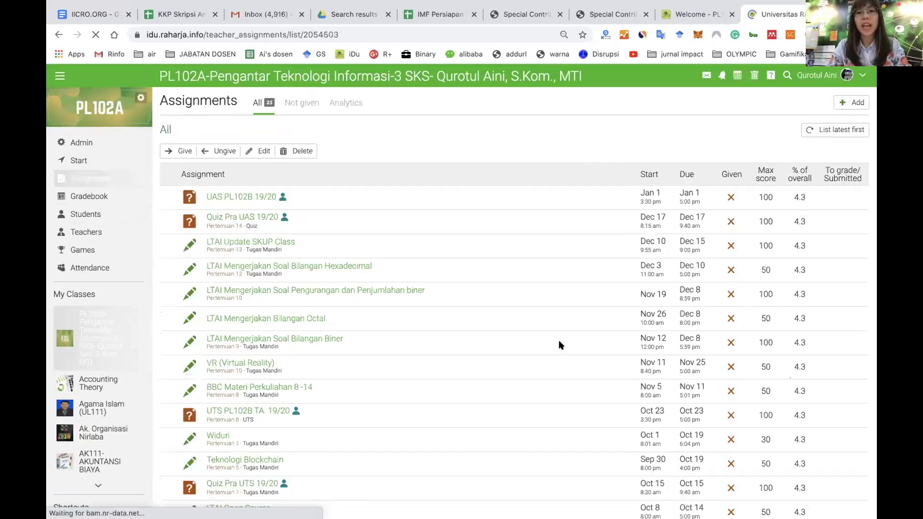
scroll(559, 343, "down", 7)
scroll(559, 341, "up", 7)
scroll(559, 342, "down", 7)
scroll(559, 339, "up", 7)
scroll(558, 339, "down", 7)
scroll(558, 339, "up", 7)
scroll(559, 340, "down", 7)
scroll(560, 344, "up", 5)
scroll(559, 344, "down", 5)
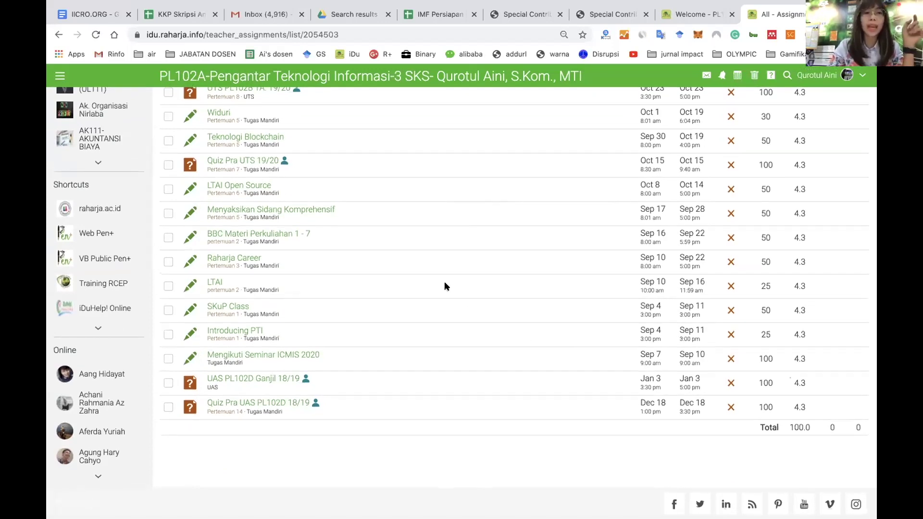
scroll(97, 160, "up", 7)
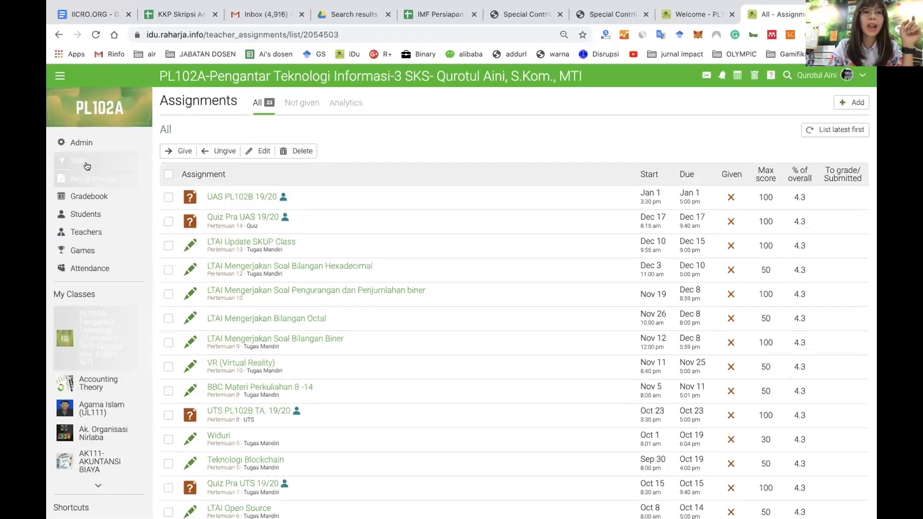
View the class's Gradebook and Games pages and return to its assignments
left_click(87, 166)
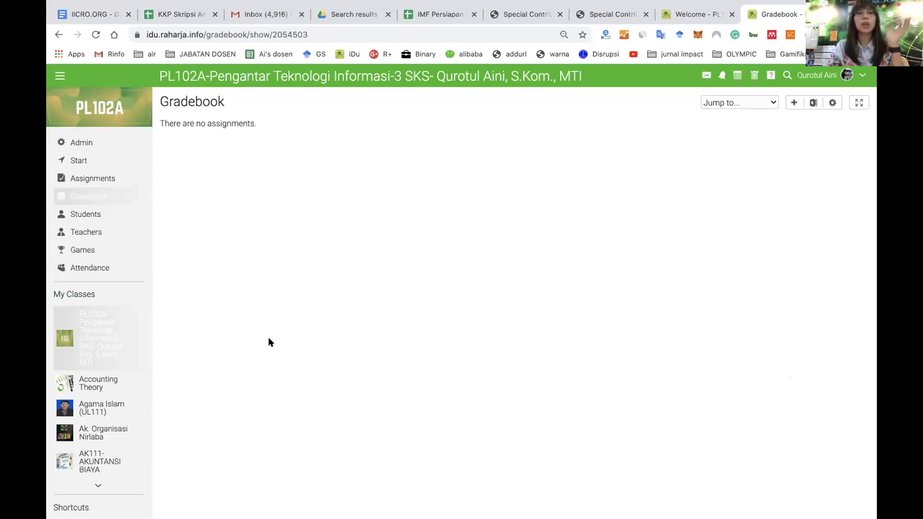
left_click(77, 250)
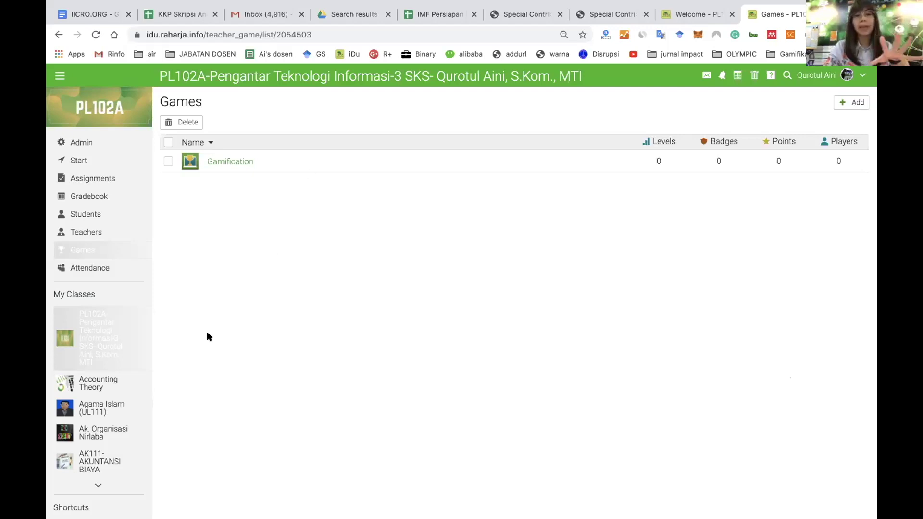
left_click(61, 177)
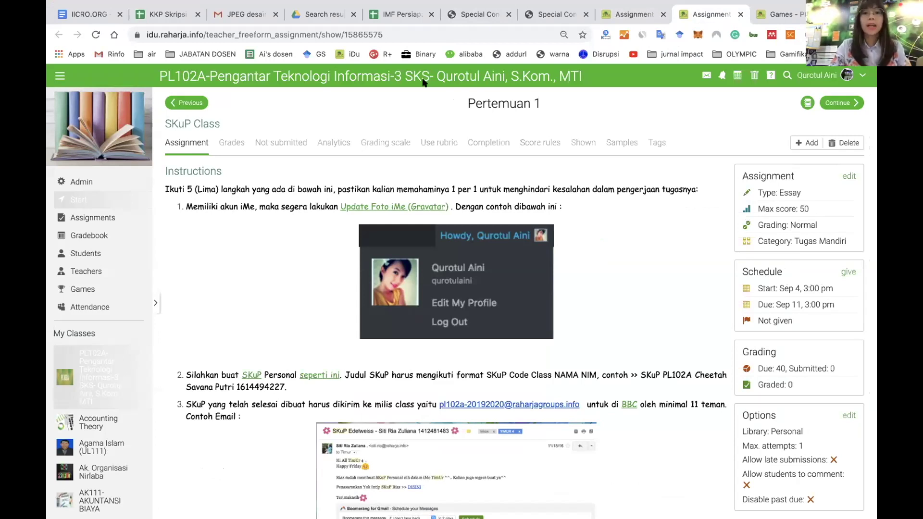
Read through the instructions of the SKuP Class assignment in Pertemuan 1, including the example emails and the closing note
scroll(330, 367, "down", 3)
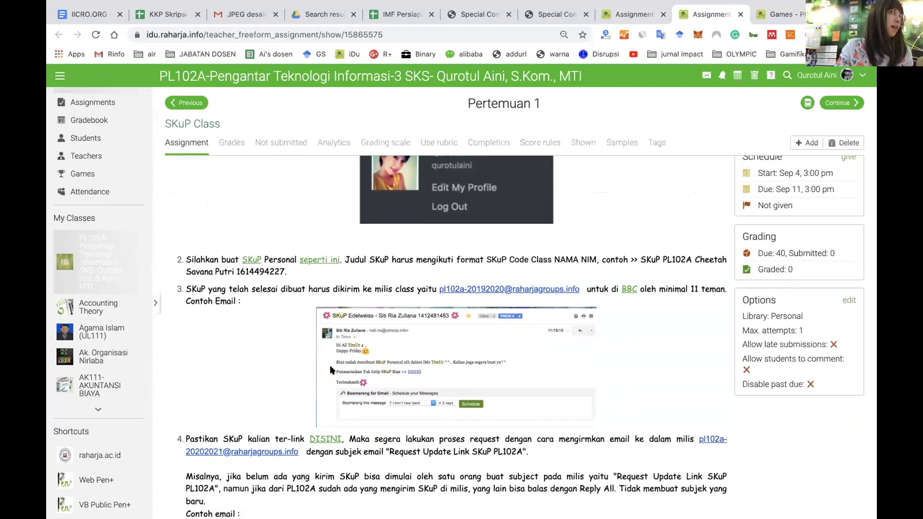
scroll(331, 370, "down", 6)
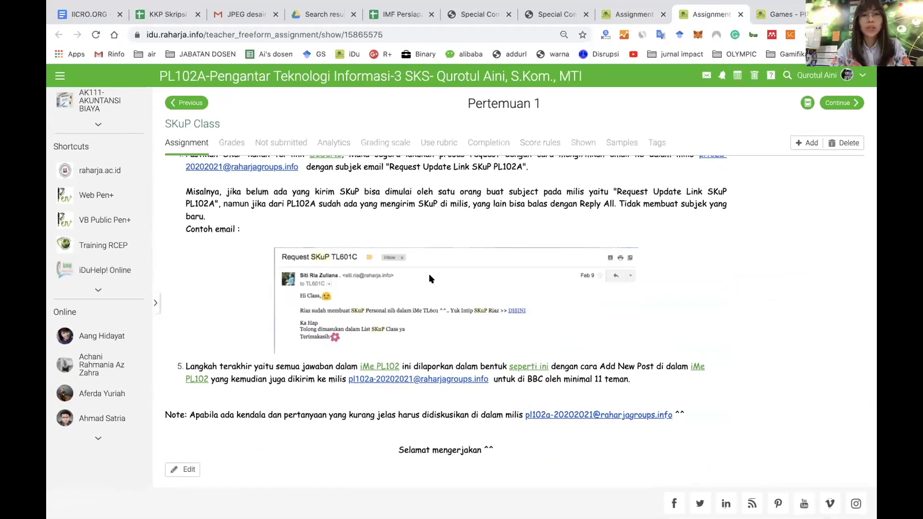
scroll(418, 324, "up", 1)
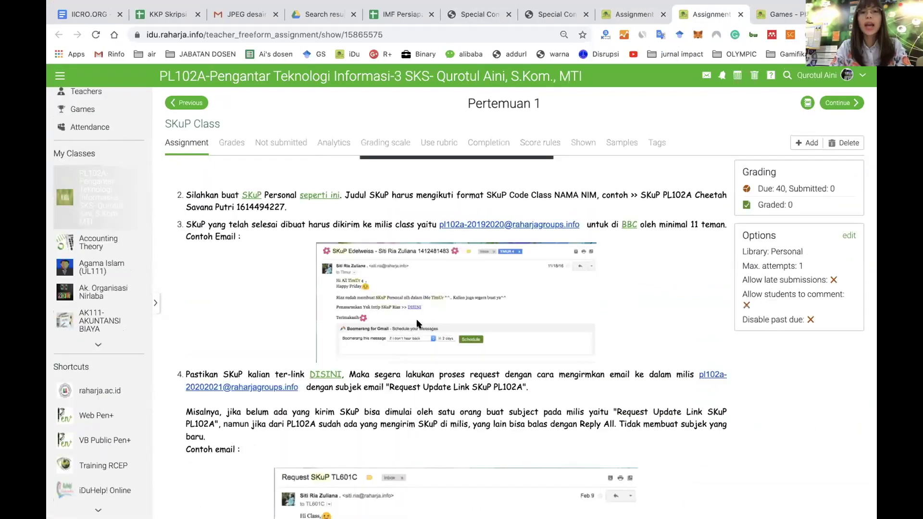
scroll(417, 323, "up", 4)
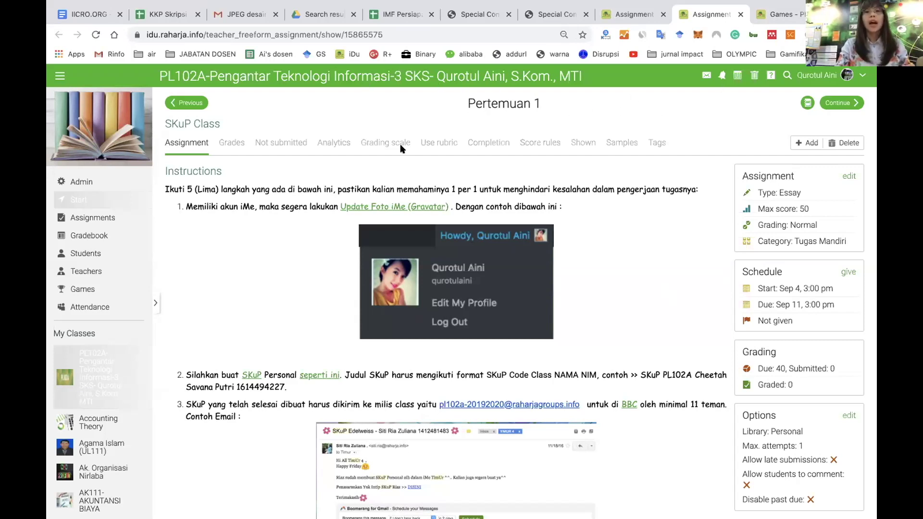
scroll(274, 291, "down", 4)
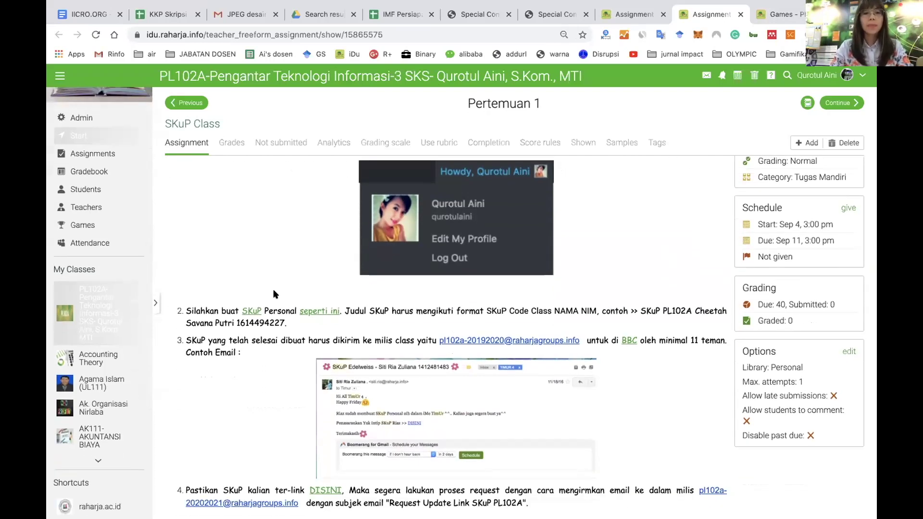
scroll(274, 294, "down", 3)
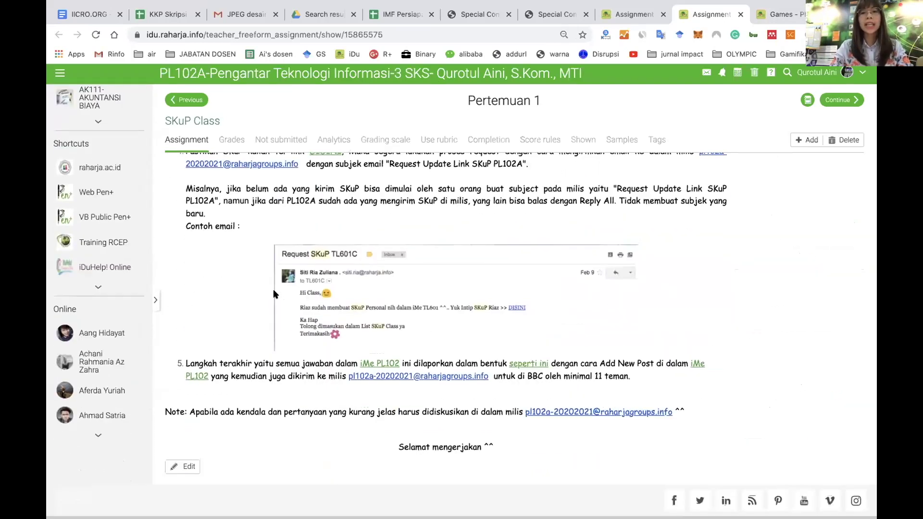
scroll(274, 294, "up", 3)
scroll(273, 294, "up", 4)
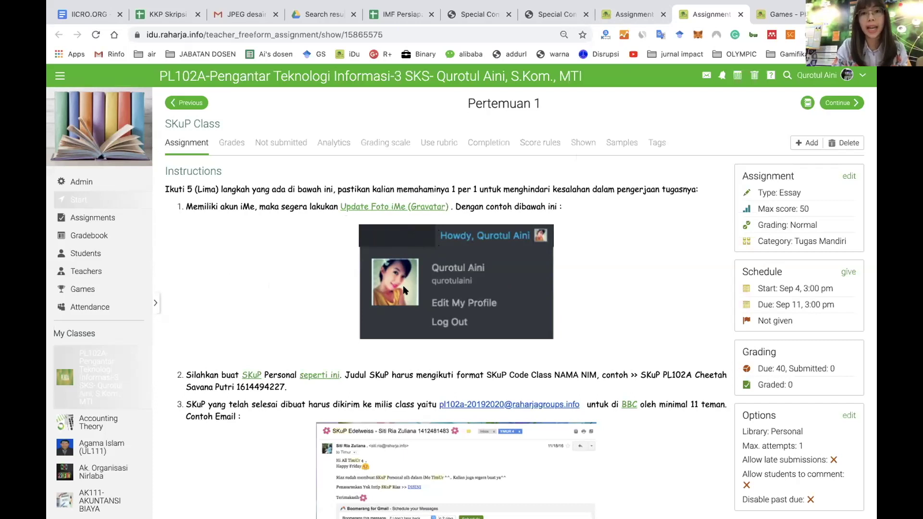
scroll(404, 290, "down", 1)
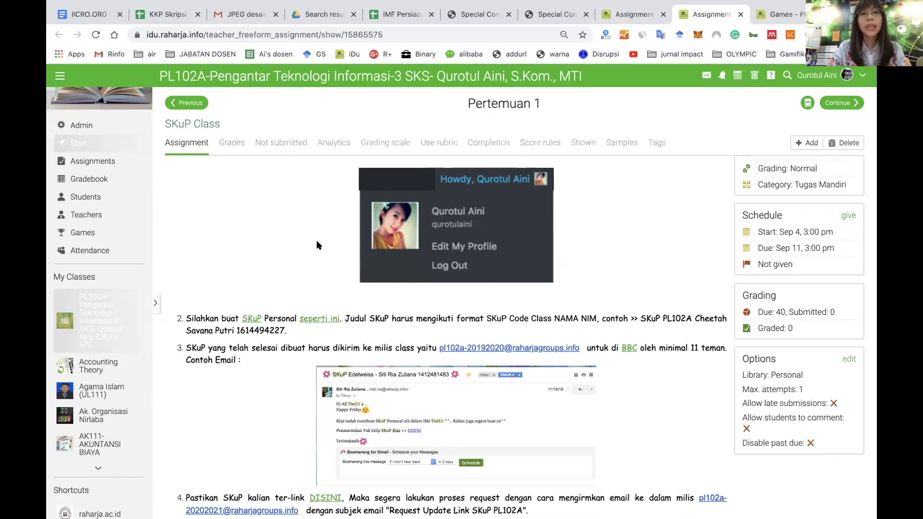
scroll(457, 143, "down", 1)
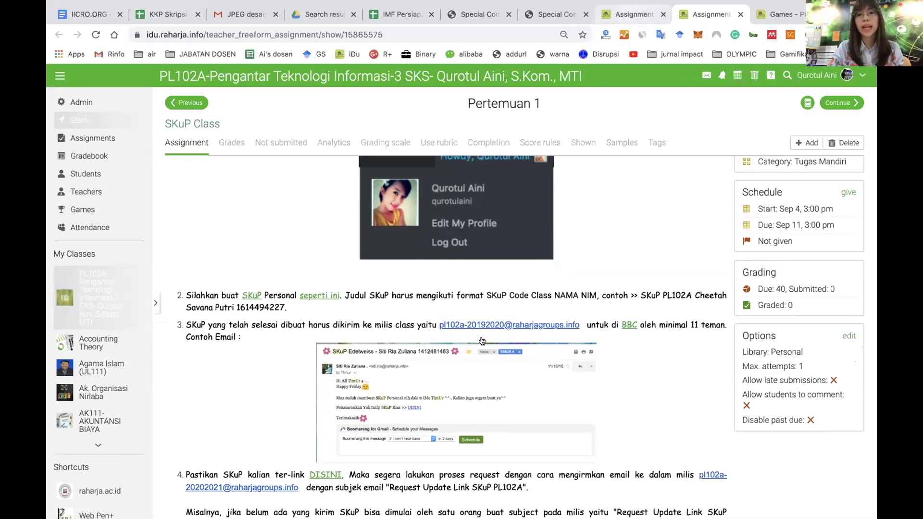
Switch to the Mengikuti Seminar ICMIS 2020 assignment and read through its instructions
key("ctrl+shift+Tab")
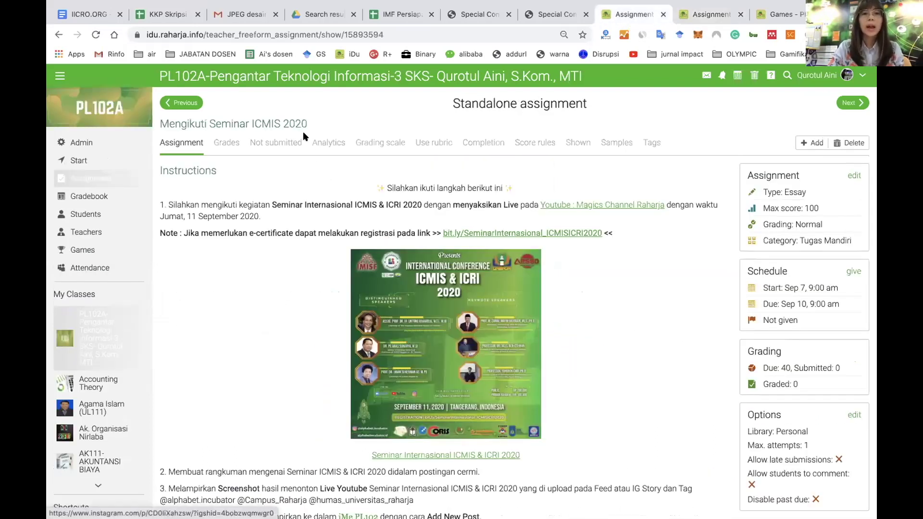
scroll(330, 137, "down", 1)
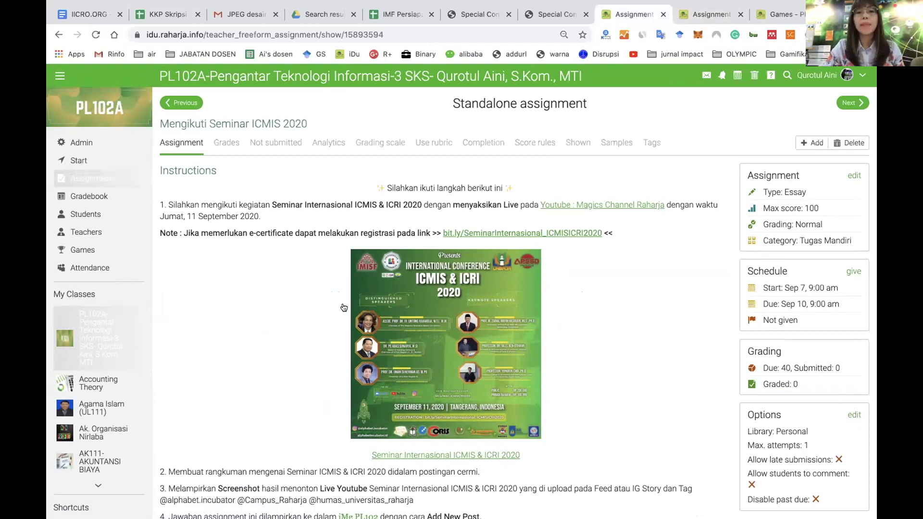
scroll(344, 307, "down", 4)
scroll(344, 307, "up", 3)
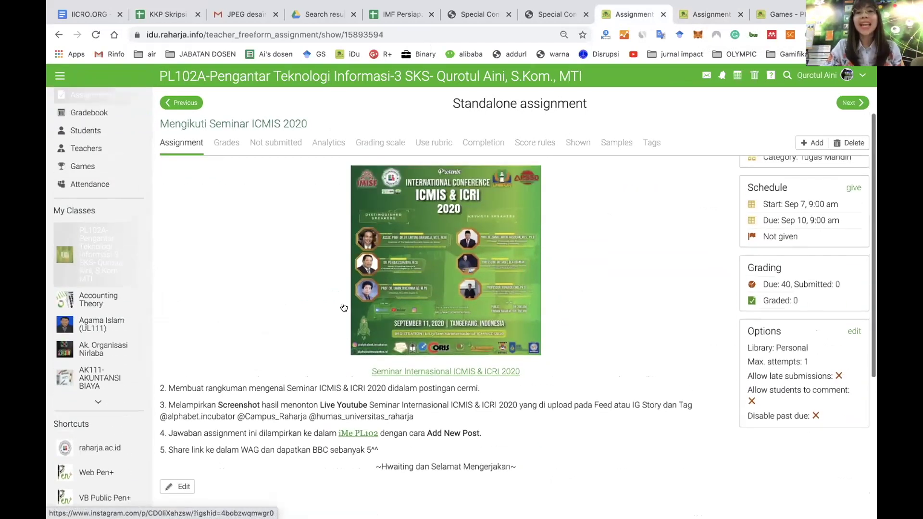
scroll(344, 308, "up", 2)
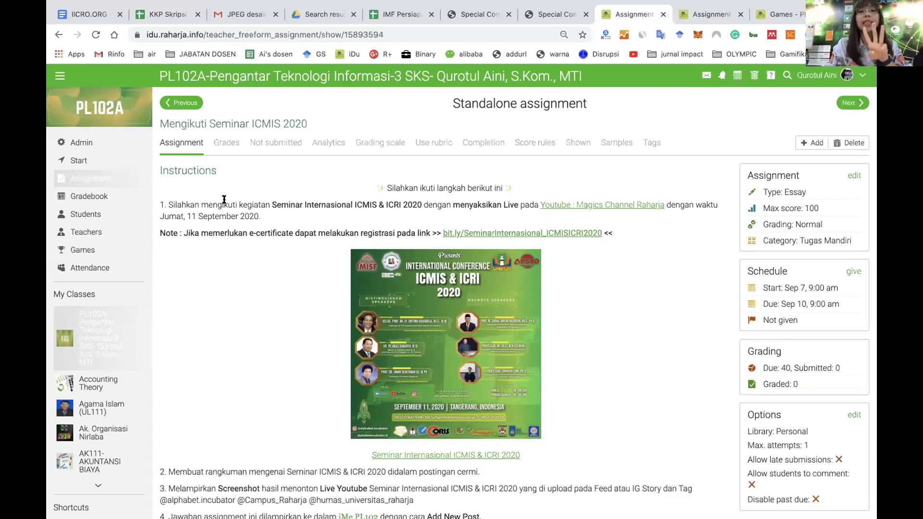
scroll(224, 199, "down", 2)
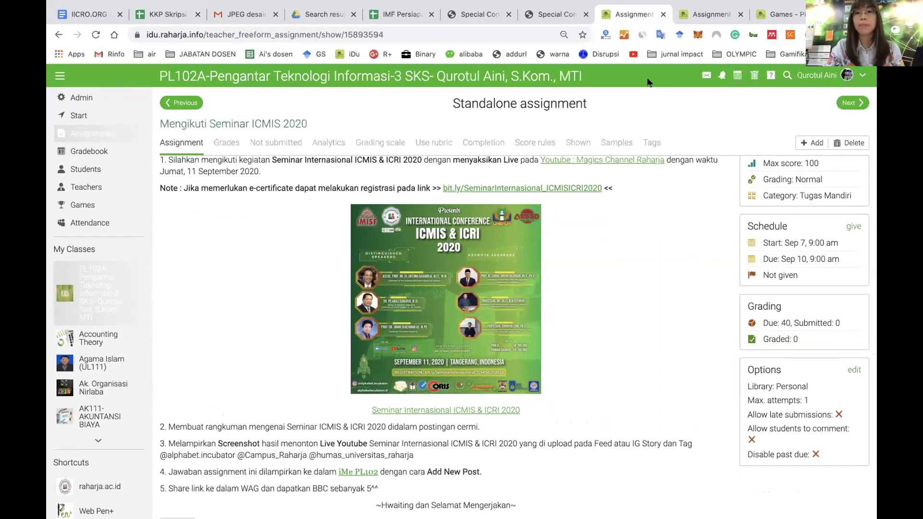
scroll(532, 215, "up", 1)
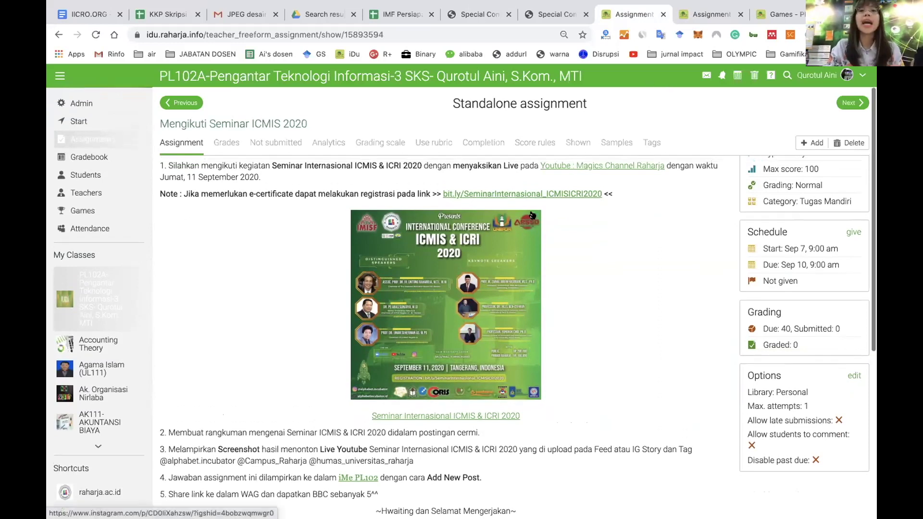
scroll(532, 215, "up", 2)
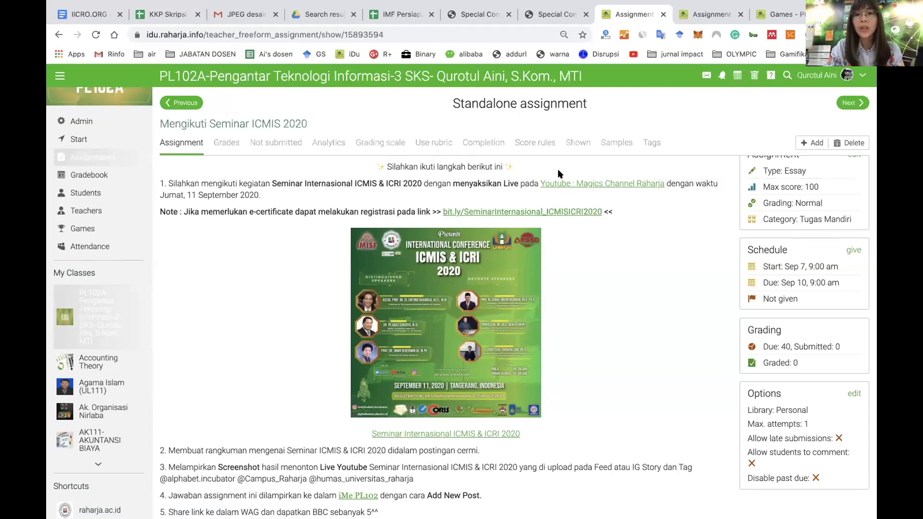
Open the assignment's Magics Channel Raharja YouTube link in a new tab and look over the ICMIS & ICRI 2020 live stream page
right_click(572, 187)
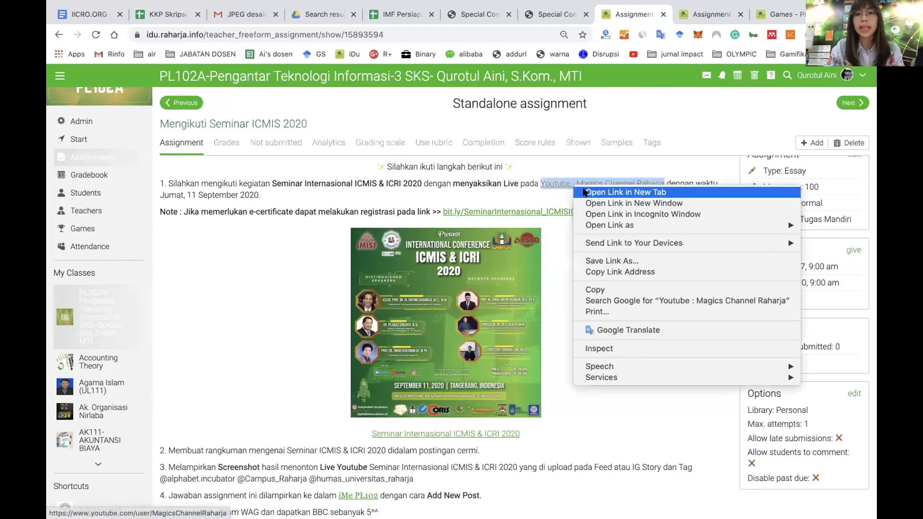
left_click(625, 193)
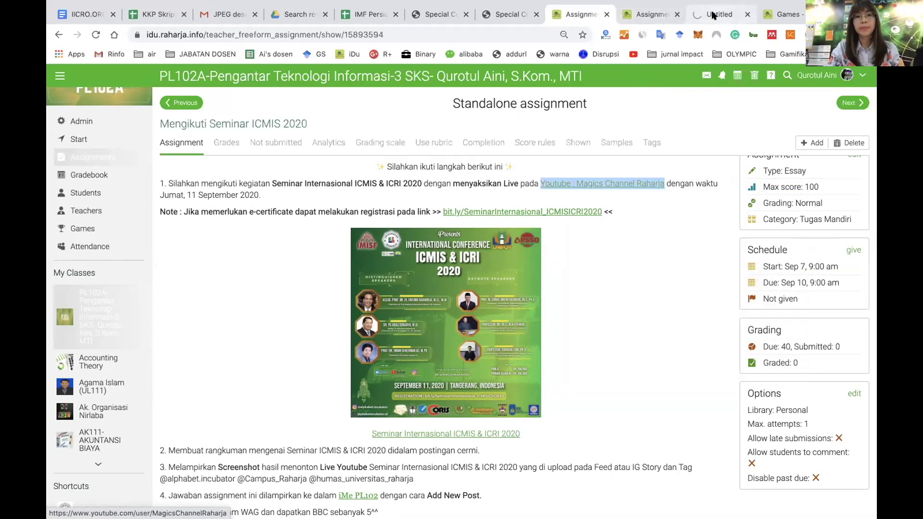
left_click(713, 15)
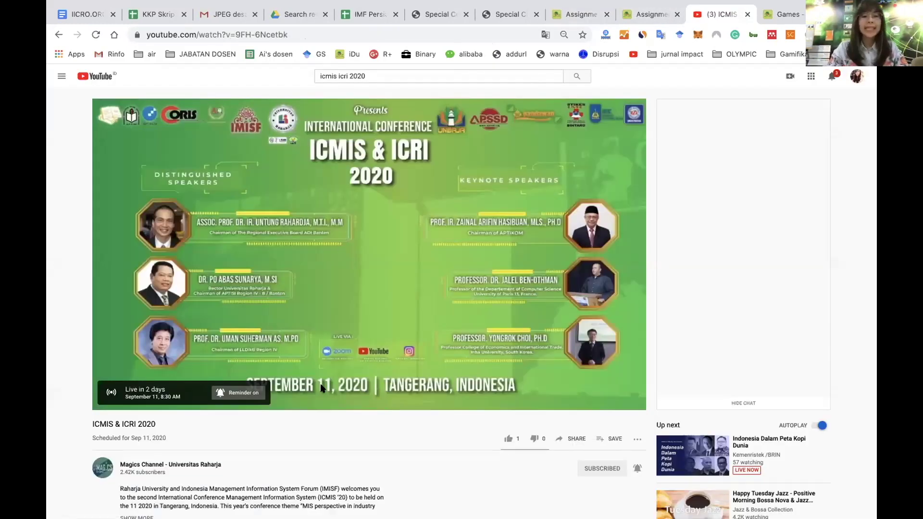
scroll(320, 386, "down", 3)
scroll(319, 385, "up", 4)
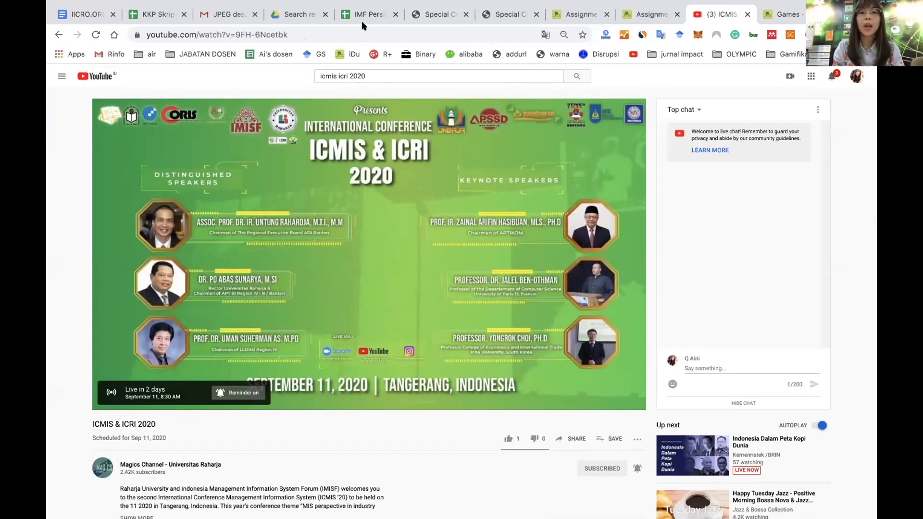
Return to the seminar assignment, check the poster's linked Instagram post, and highlight instruction 2 about summarizing the seminar
left_click(574, 18)
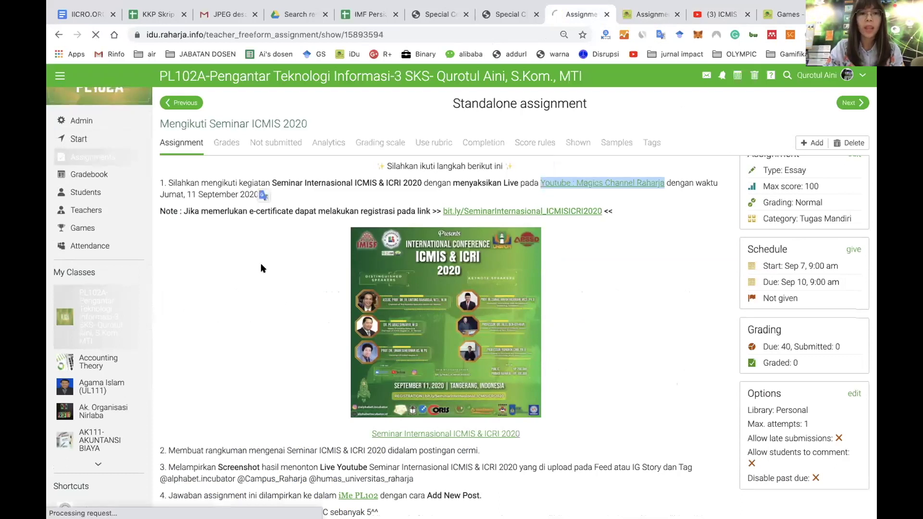
scroll(261, 268, "down", 2)
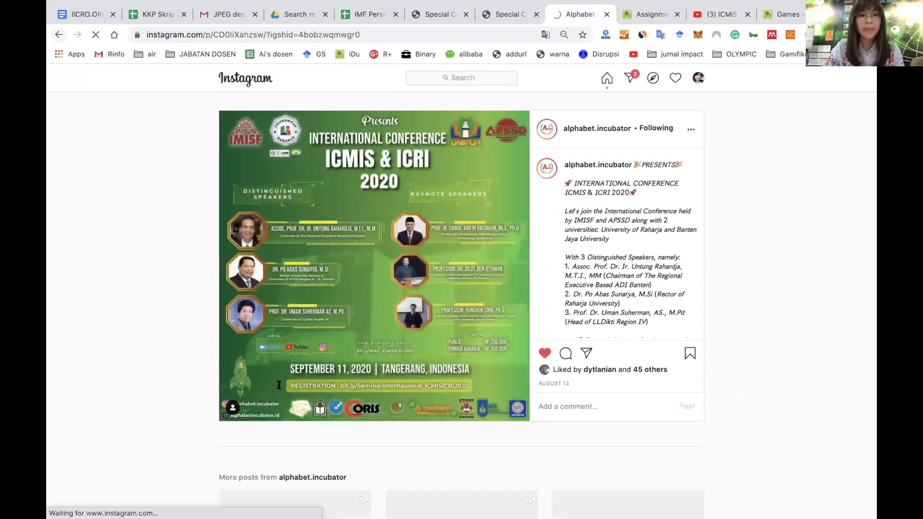
key("alt+Left")
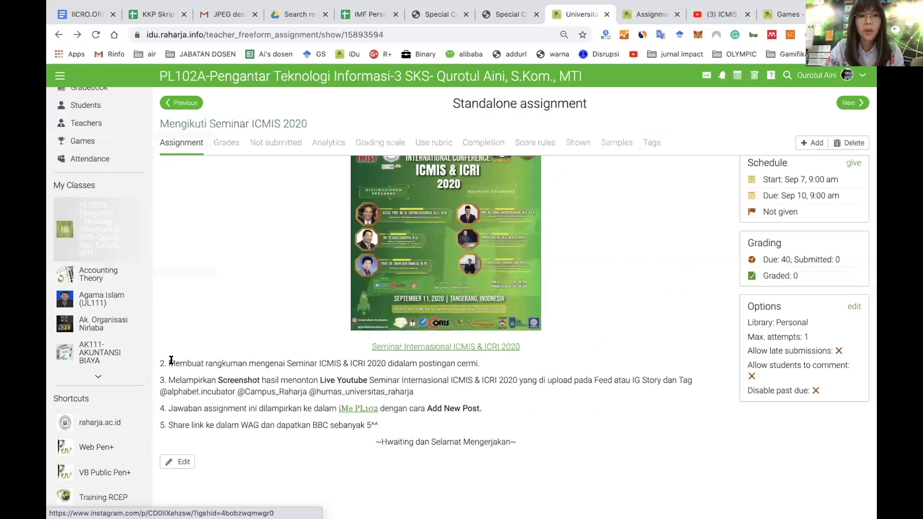
triple_click(171, 364)
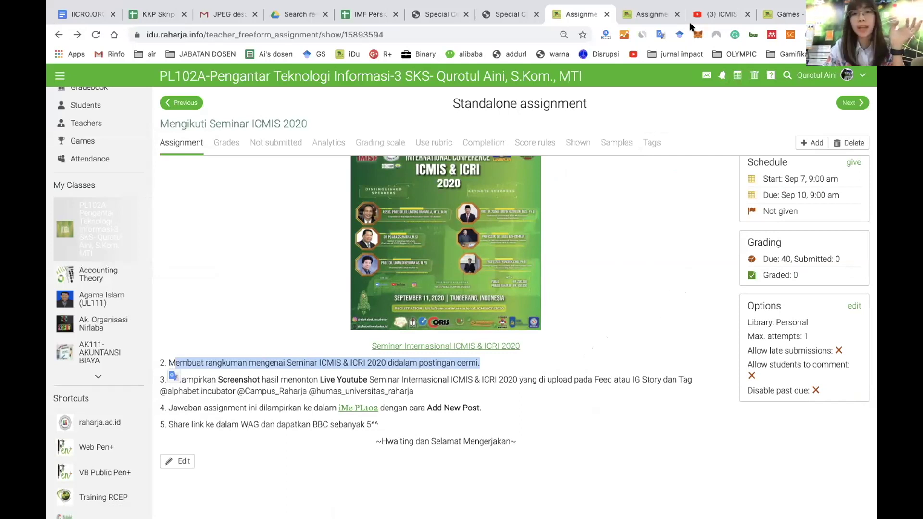
left_click(719, 15)
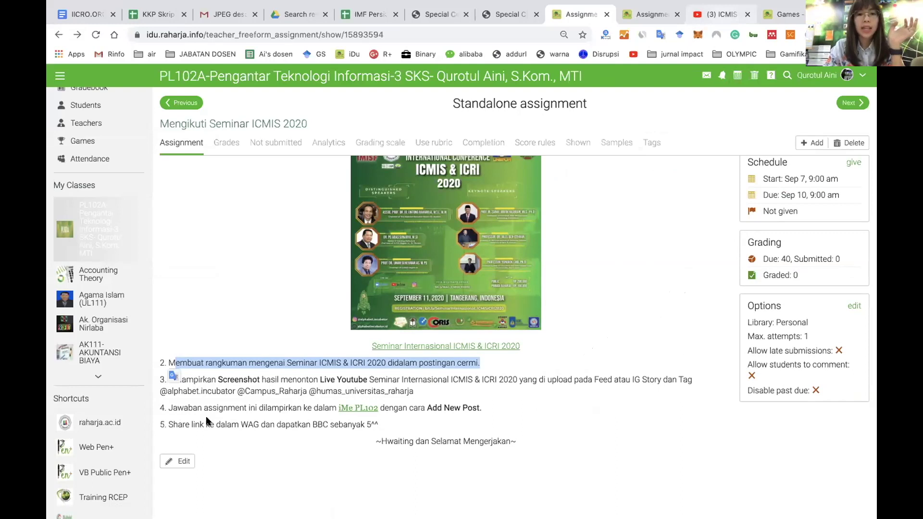